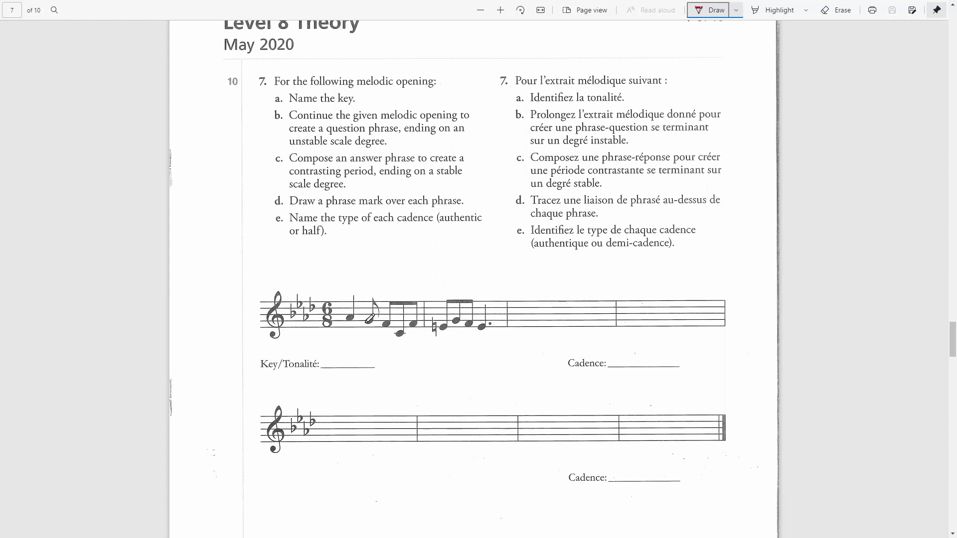
Step: Write "F min" as the key and note G and E♮ beside the unstable scale degree instruction
mouse_move(330, 355)
left_mouse_down()
mouse_move(330, 365)
mouse_move(334, 352)
mouse_move(363, 367)
left_mouse_up()
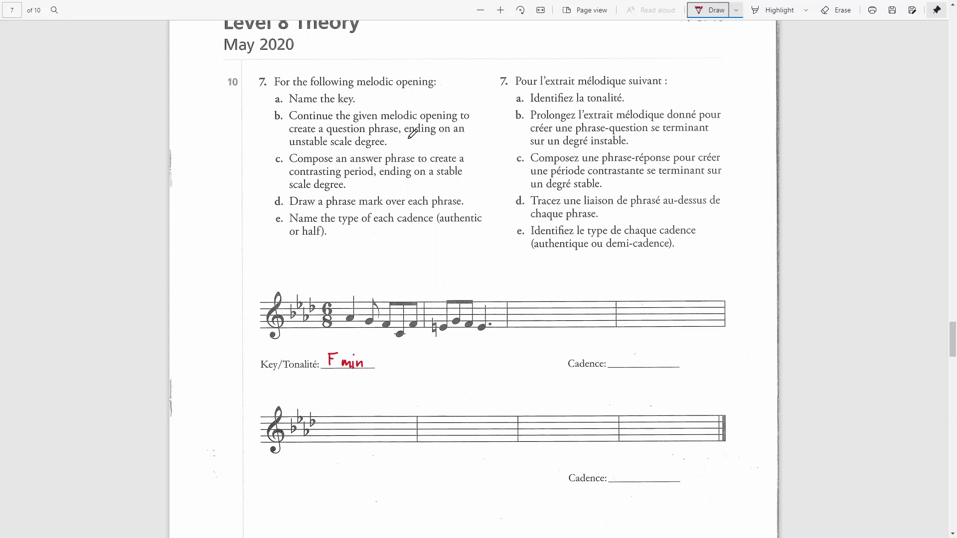
left_click_drag(410, 140, 413, 145)
left_click_drag(428, 140, 445, 141)
Step: Name the first phrase's cadence "half" with a V above it, and the second phrase's cadence "authentic"
mouse_move(613, 355)
left_mouse_down()
mouse_move(614, 367)
mouse_move(638, 364)
mouse_move(635, 373)
mouse_move(633, 340)
left_mouse_up()
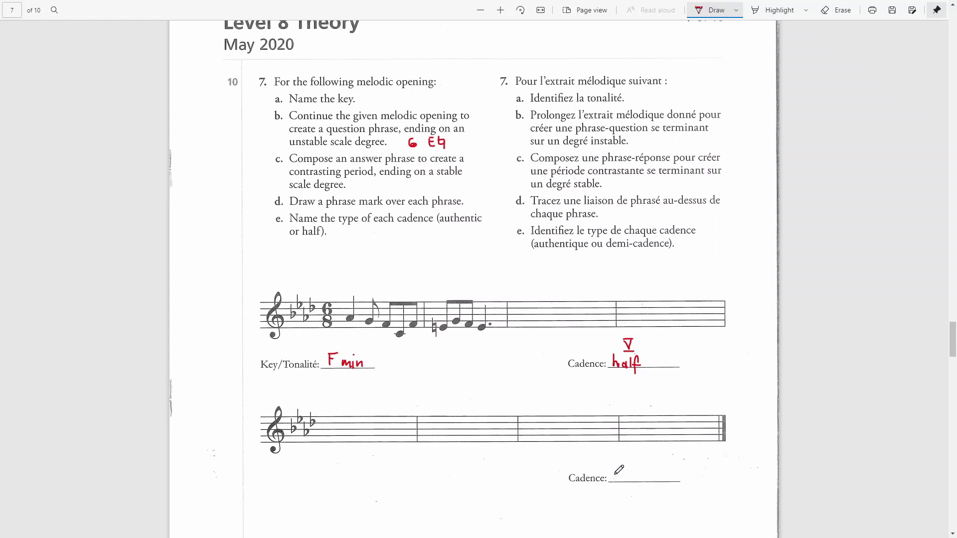
left_click_drag(615, 473, 679, 476)
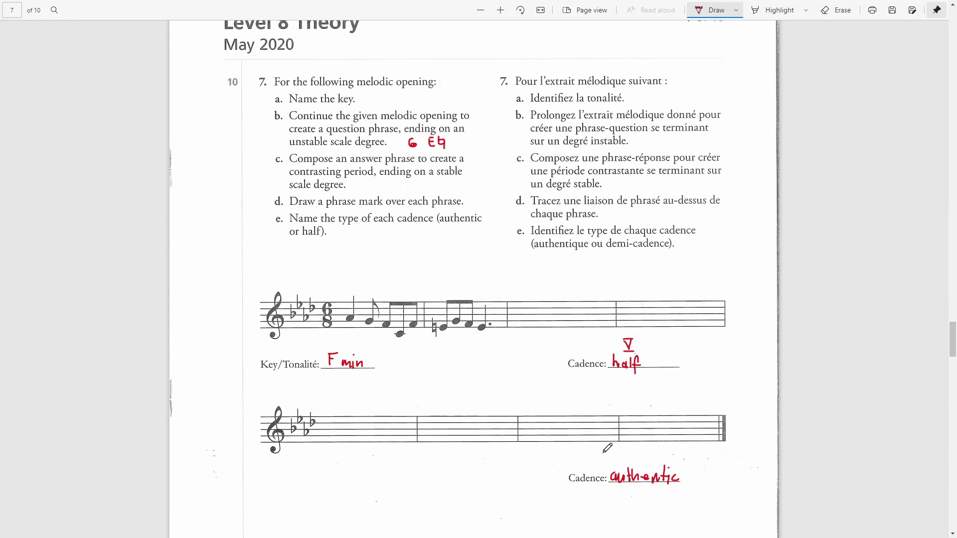
Step: Write V and i above the authentic cadence and draw a dotted F with a stem in the final measure
mouse_move(607, 449)
left_mouse_down()
mouse_move(609, 461)
mouse_move(612, 447)
mouse_move(618, 461)
mouse_move(634, 460)
left_mouse_up()
left_click(634, 448)
left_click_drag(636, 435, 636, 438)
left_click(641, 439)
Step: Analyse the given opening with an extended i under measure 1 and V under measure 2, circling the non-chord notes G and F
left_click_drag(351, 342, 351, 348)
left_click(351, 337)
left_click_drag(355, 347, 420, 349)
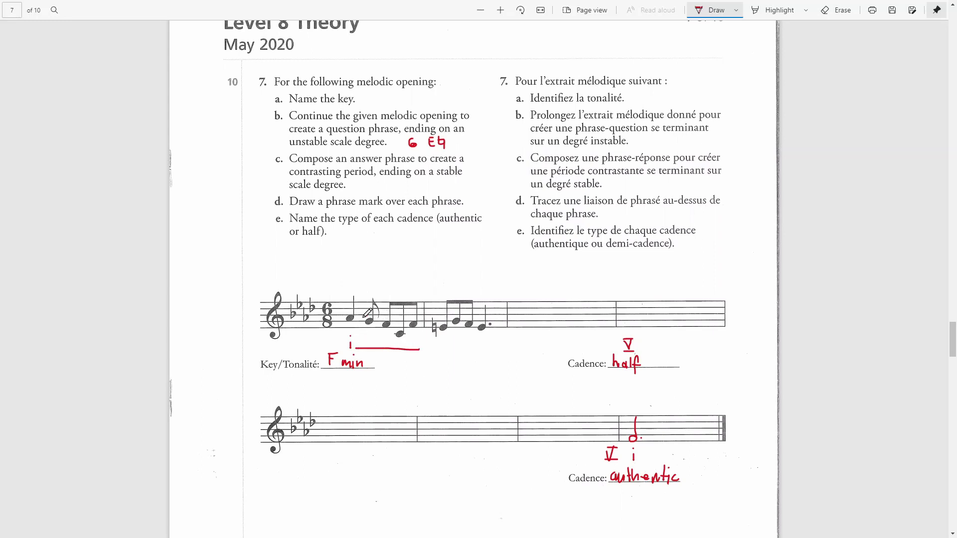
mouse_move(364, 318)
left_mouse_down()
mouse_move(374, 327)
mouse_move(380, 312)
mouse_move(356, 312)
mouse_move(374, 321)
left_mouse_up()
mouse_move(433, 343)
left_mouse_down()
mouse_move(441, 339)
mouse_move(443, 351)
left_mouse_up()
mouse_move(472, 321)
left_mouse_down()
mouse_move(462, 324)
mouse_move(474, 329)
mouse_move(471, 318)
left_mouse_up()
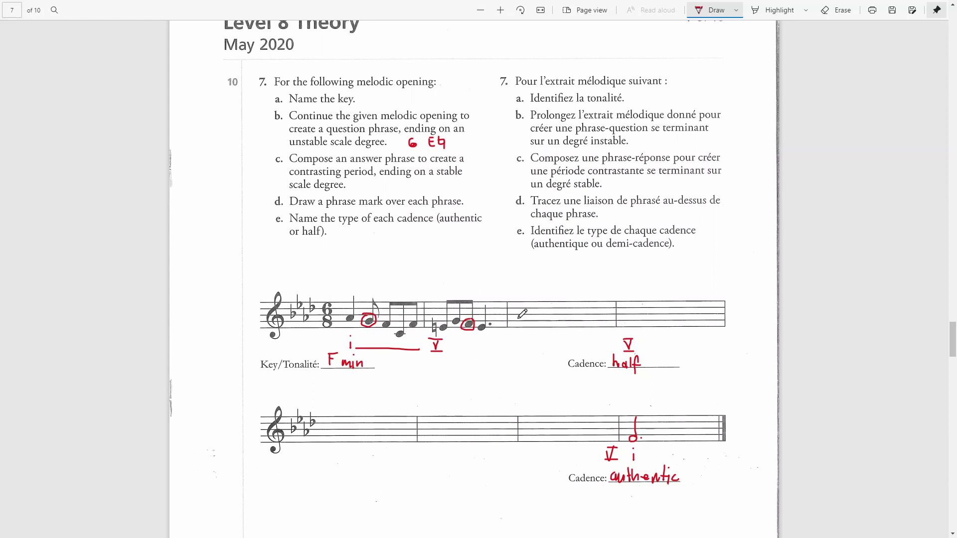
Step: Fill measure 3 of the upper staff with a quarter-note A, an eighth-note G and beamed eighths F, C, F
mouse_move(519, 315)
left_mouse_down()
mouse_move(549, 320)
mouse_move(551, 301)
mouse_move(590, 335)
left_mouse_up()
left_click_drag(584, 335, 594, 335)
mouse_move(602, 324)
left_mouse_down()
mouse_move(572, 302)
mouse_move(590, 303)
left_mouse_up()
left_click_drag(604, 323, 605, 303)
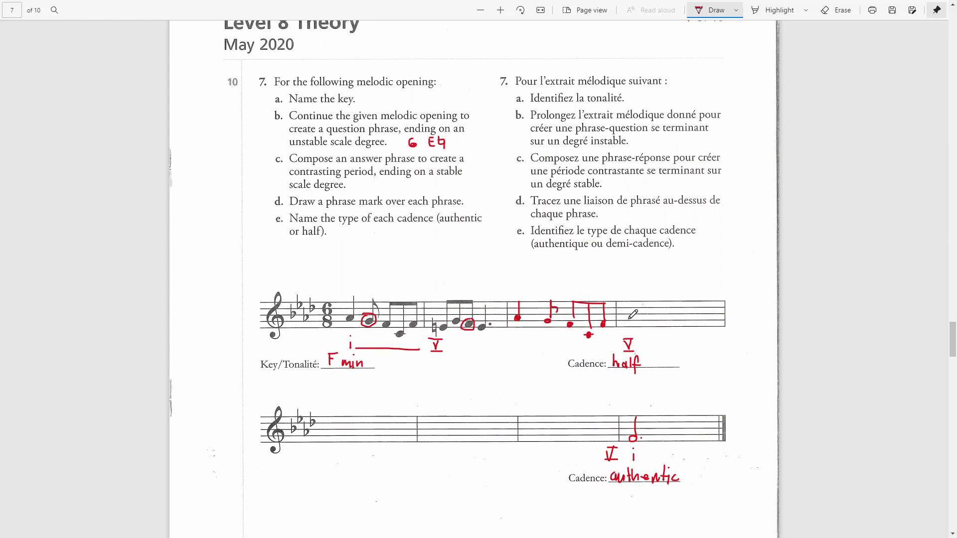
Step: End the question phrase in measure 4 with a dotted E♮ and a dotted quarter-note G, erasing the misplaced first note
mouse_move(629, 318)
left_mouse_down()
mouse_move(632, 304)
mouse_move(647, 320)
left_mouse_up()
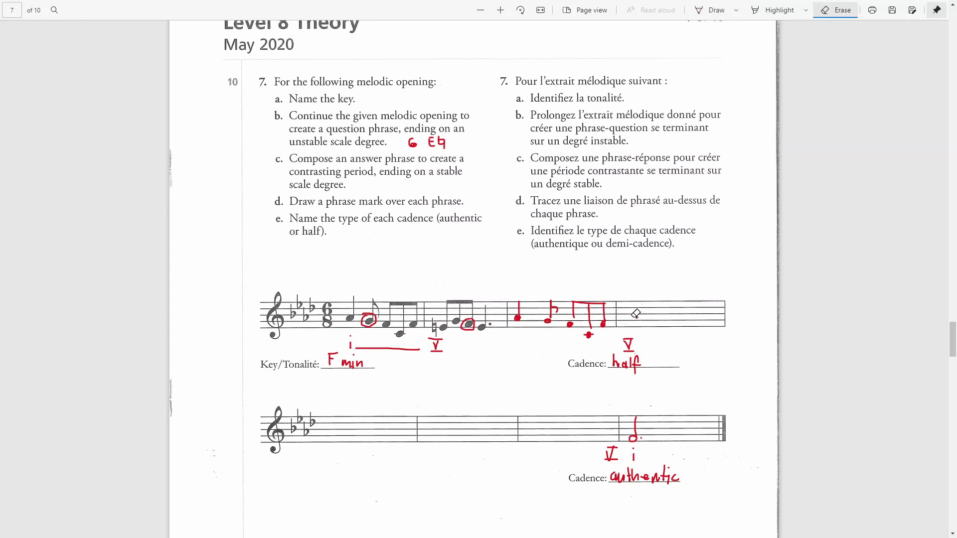
left_click(714, 10)
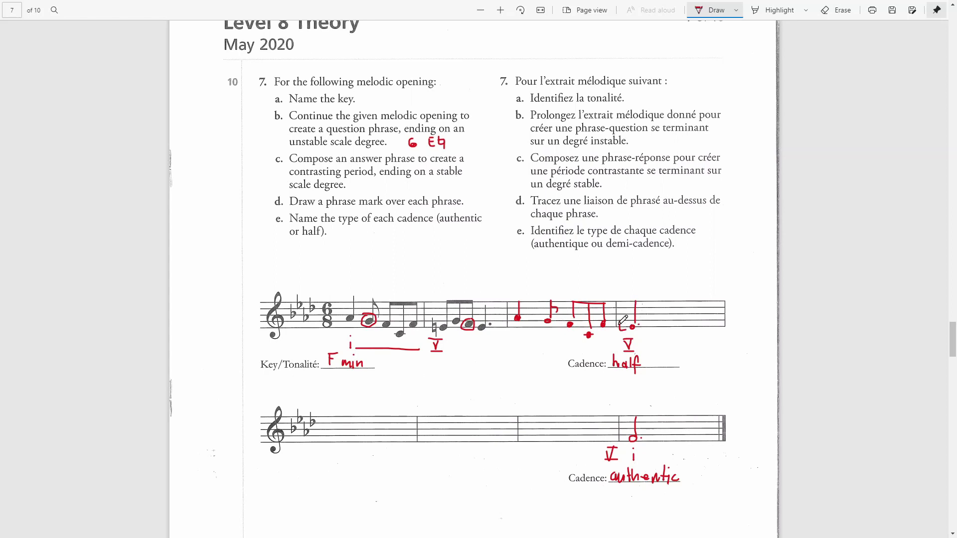
left_click_drag(625, 321, 627, 333)
left_click_drag(679, 321, 680, 302)
left_click(689, 318)
Step: Write i under measure 3 of the question phrase and i, V, i under the answer phrase's first three measures
left_click_drag(518, 339, 518, 347)
left_click(518, 336)
left_click_drag(331, 456, 331, 464)
mouse_move(425, 458)
left_mouse_down()
mouse_move(440, 455)
mouse_move(439, 468)
left_mouse_up()
left_click_drag(528, 456, 528, 463)
Step: Fill the answer phrase's first measure with a quarter-note F, an eighth-note G and beamed eighths A, C, G
left_click_drag(335, 439, 337, 438)
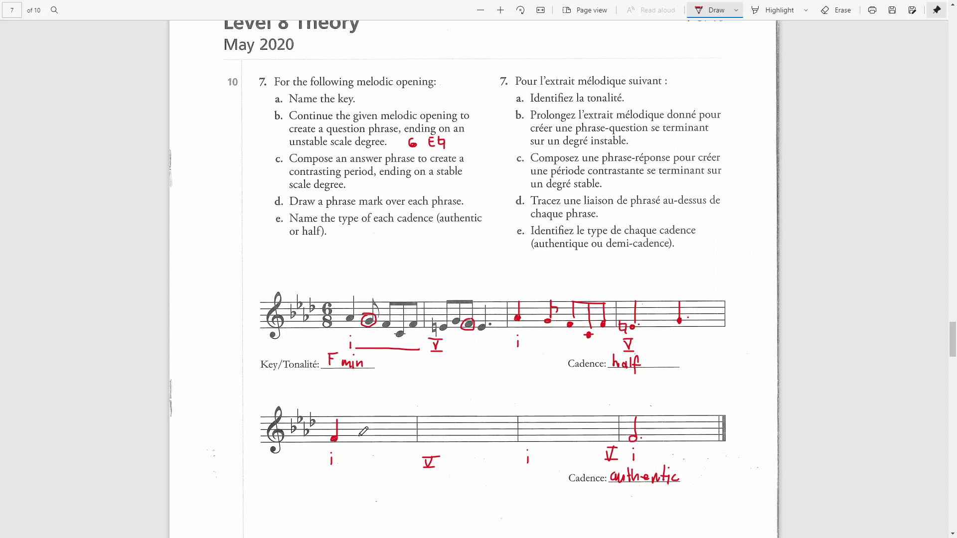
mouse_move(359, 435)
left_mouse_down()
mouse_move(361, 416)
mouse_move(360, 434)
mouse_move(361, 419)
mouse_move(367, 429)
left_mouse_up()
left_click_drag(406, 430, 409, 435)
mouse_move(380, 411)
left_mouse_down()
mouse_move(380, 424)
mouse_move(410, 432)
mouse_move(399, 404)
mouse_move(410, 410)
left_mouse_up()
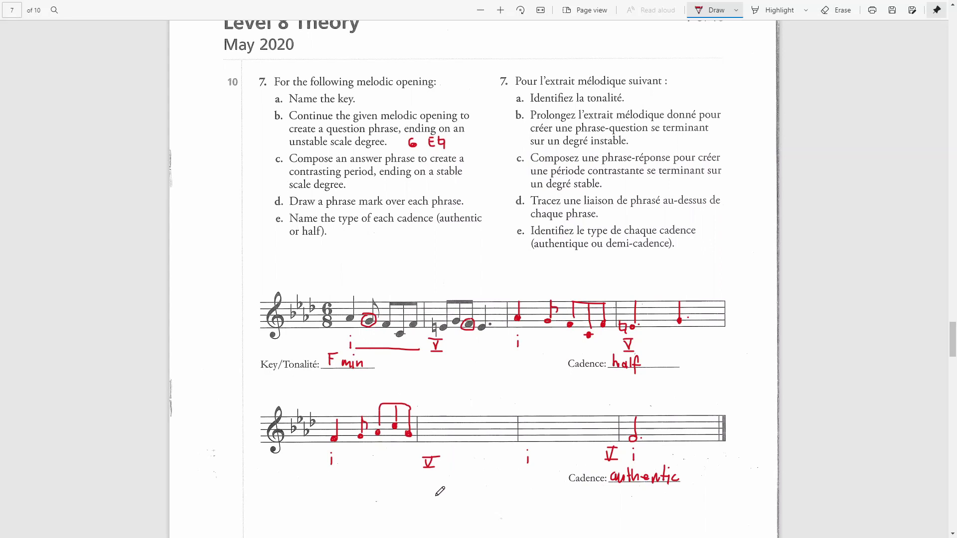
Step: List the chord tones C, E♮, G, B♭ below the lower staff and fill its second measure with beamed G, B♭, A and a dotted G
left_click_drag(437, 501, 469, 505)
mouse_move(482, 497)
left_mouse_down()
mouse_move(483, 507)
mouse_move(493, 496)
left_mouse_up()
left_click_drag(428, 437, 431, 432)
left_click_drag(453, 429, 453, 428)
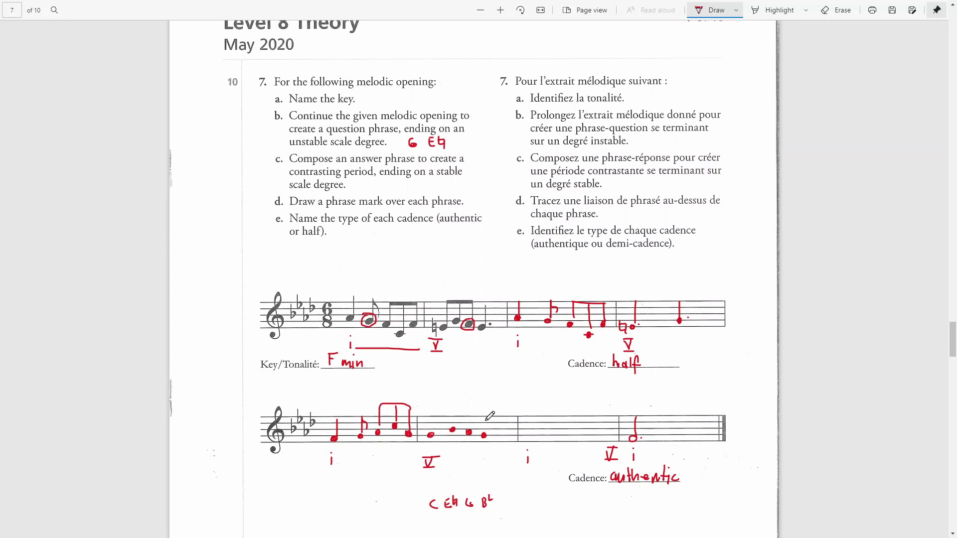
left_click_drag(486, 422, 484, 435)
left_click(492, 431)
mouse_move(434, 416)
left_mouse_down()
mouse_move(433, 433)
mouse_move(470, 428)
mouse_move(444, 409)
mouse_move(465, 405)
left_mouse_up()
Step: Complete the answer phrase's third measure with an eighth-note G and beamed eighths G, B♭, E♮
mouse_move(552, 434)
left_mouse_down()
mouse_move(533, 431)
mouse_move(558, 428)
left_mouse_up()
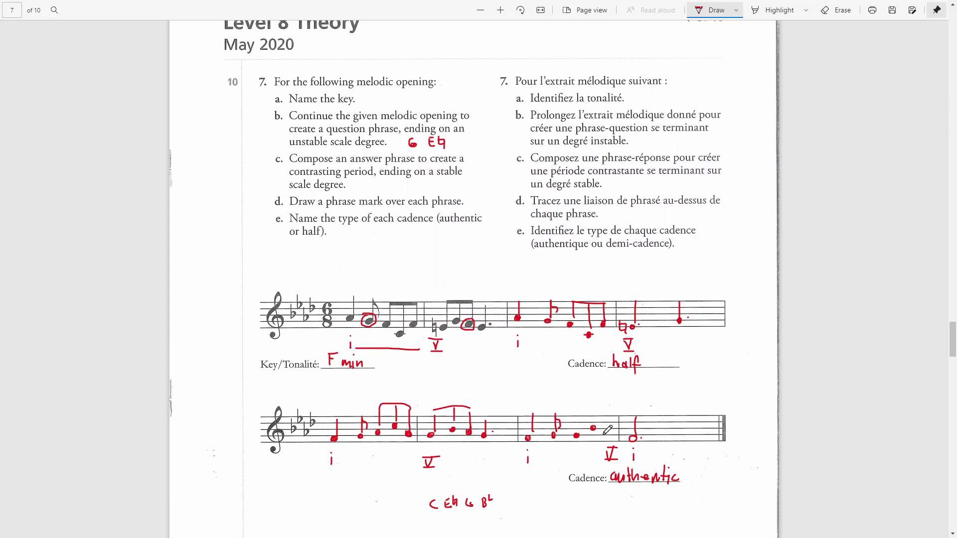
left_click_drag(605, 434, 609, 440)
mouse_move(579, 414)
left_mouse_down()
mouse_move(579, 432)
mouse_move(594, 425)
mouse_move(612, 437)
left_mouse_up()
left_click_drag(578, 410, 609, 409)
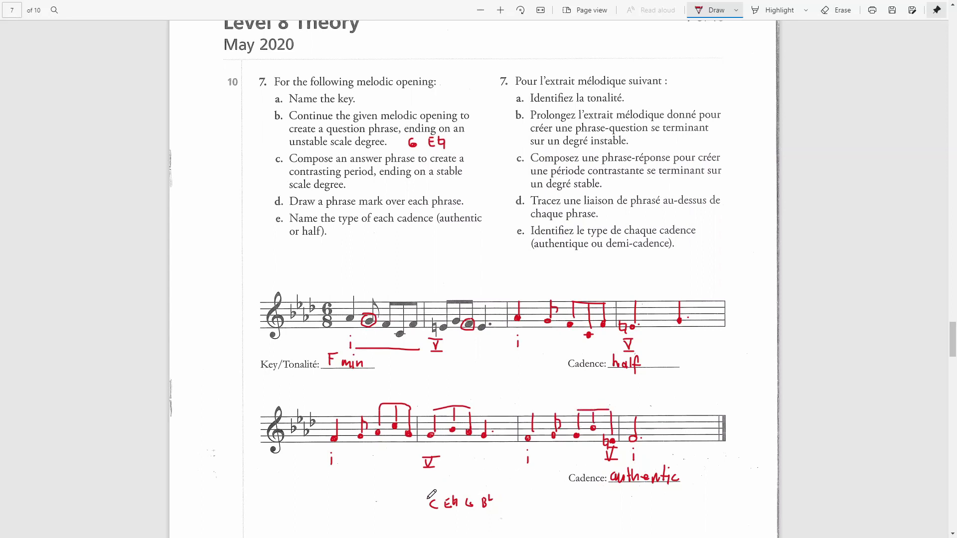